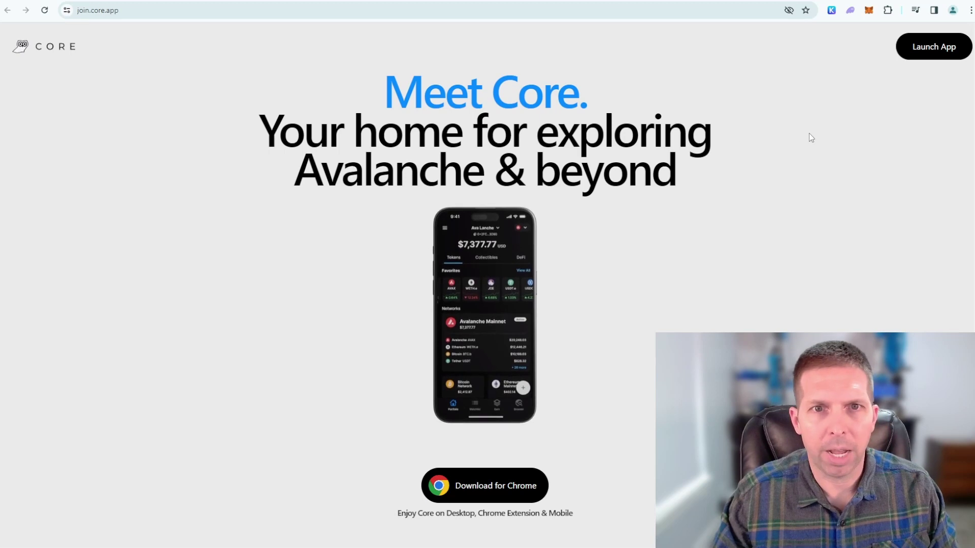
Step: Add the Core Crypto Wallet & NFT extension to Chrome from the Web Store
{"action": "left_click", "coordinate": [481, 487]}
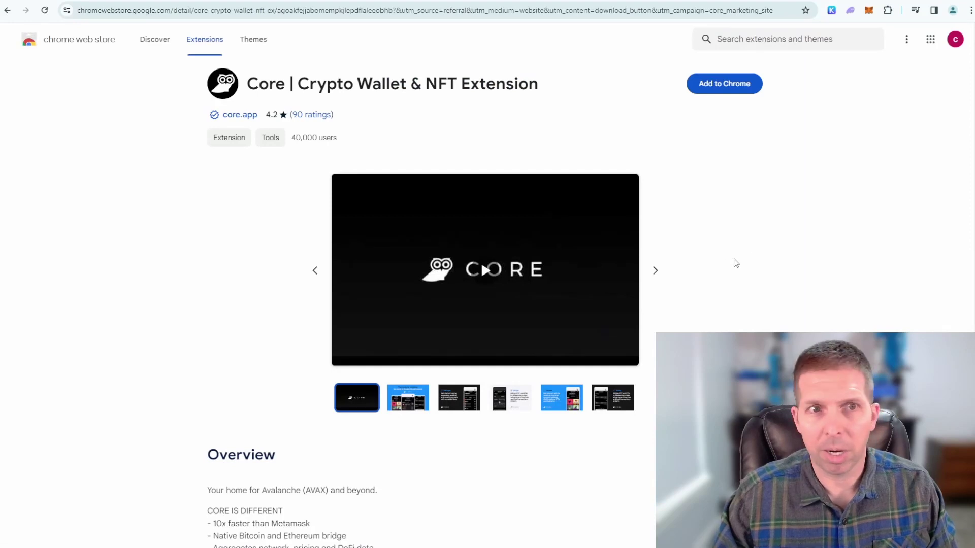
{"action": "left_click", "coordinate": [728, 87]}
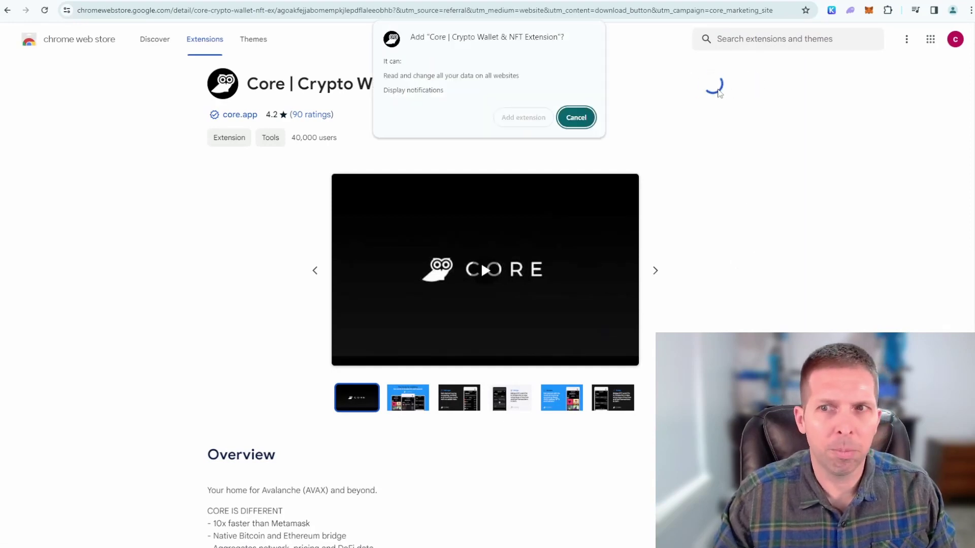
{"action": "left_click", "coordinate": [519, 121]}
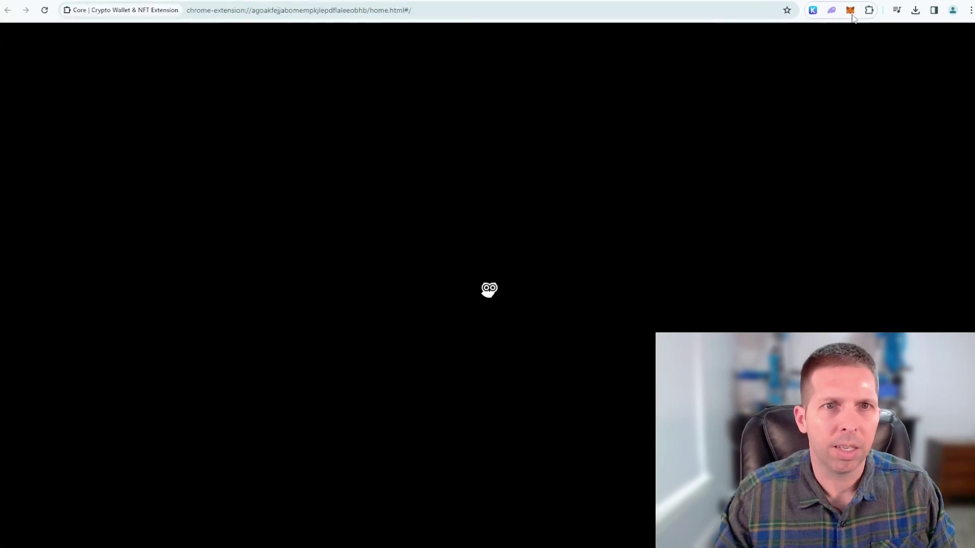
{"action": "left_click", "coordinate": [869, 10]}
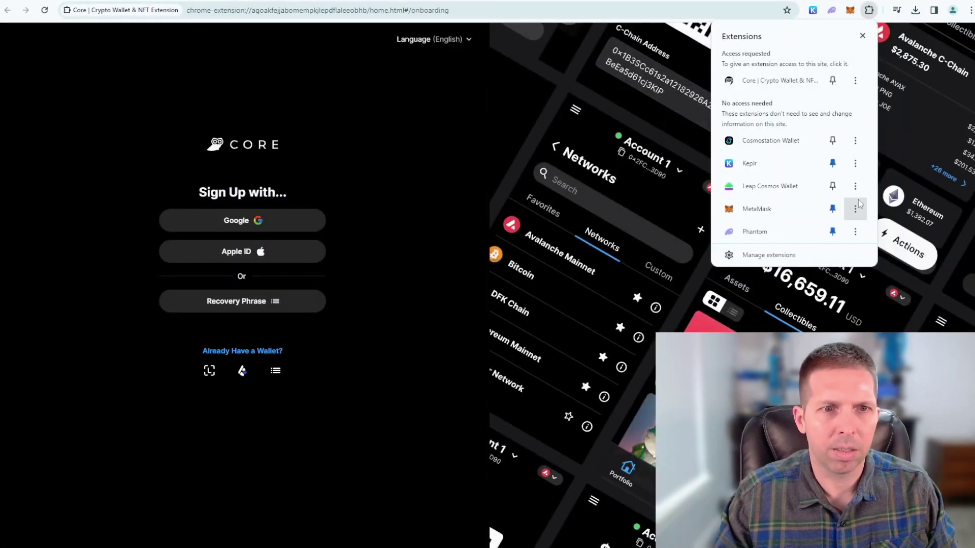
Step: Pin Core | Crypto Wallet & NFT Extension to the Chrome toolbar
{"action": "left_click", "coordinate": [944, 69]}
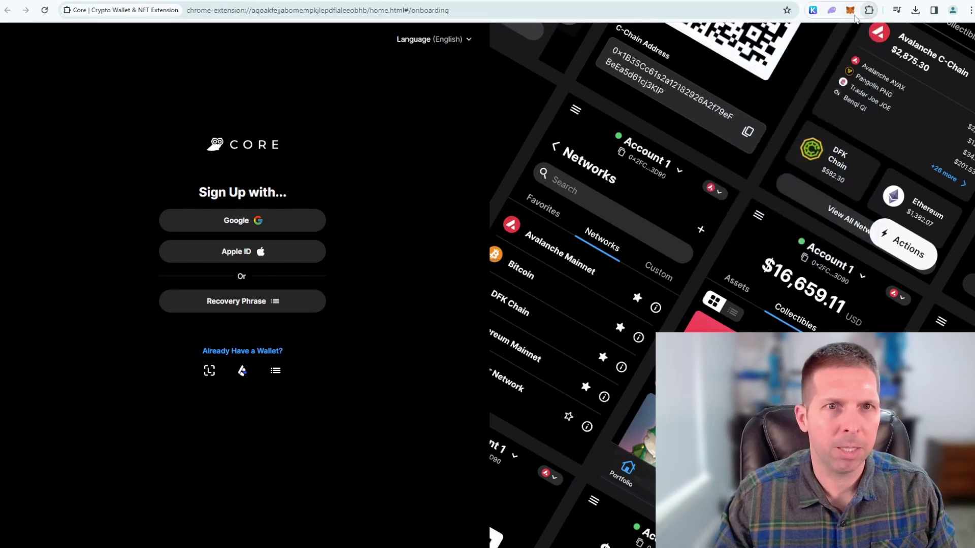
{"action": "left_click", "coordinate": [869, 10]}
{"action": "left_click", "coordinate": [832, 80]}
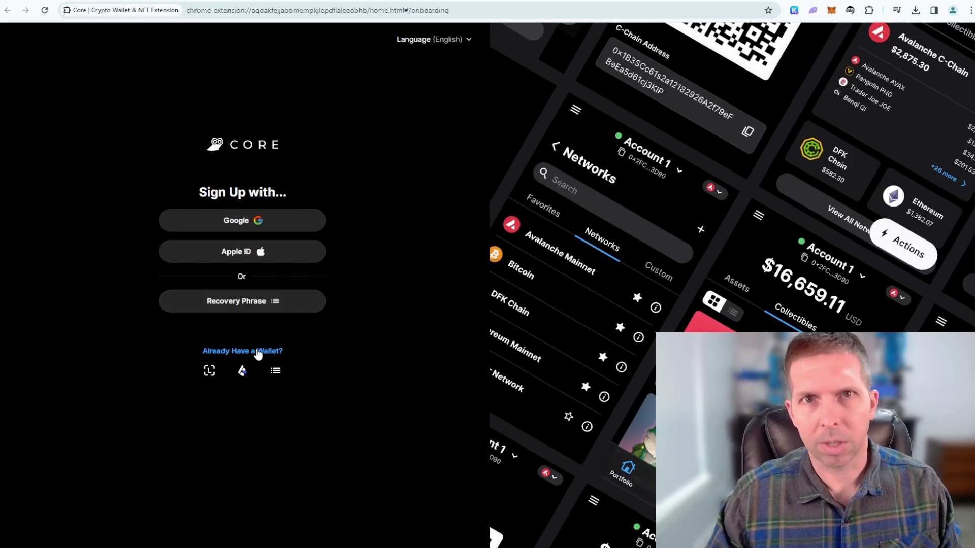
Step: Generate a new recovery phrase, copy it, and acknowledge it is stored safely
{"action": "left_click", "coordinate": [237, 304]}
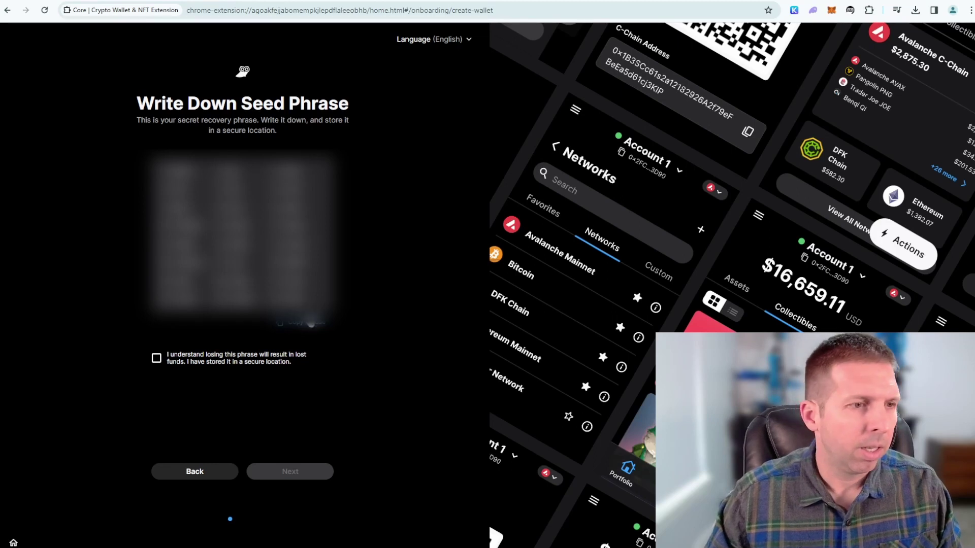
{"action": "left_click", "coordinate": [302, 323]}
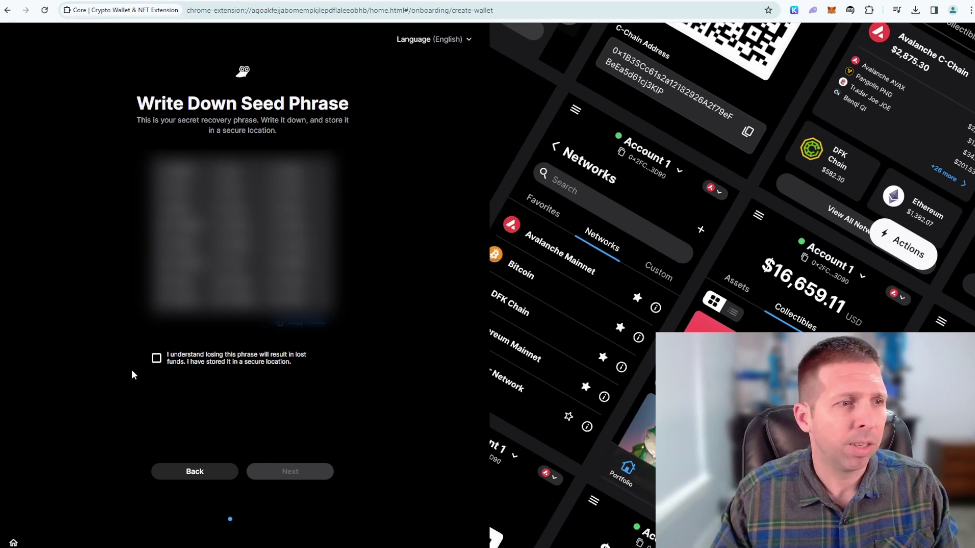
{"action": "left_click", "coordinate": [157, 359]}
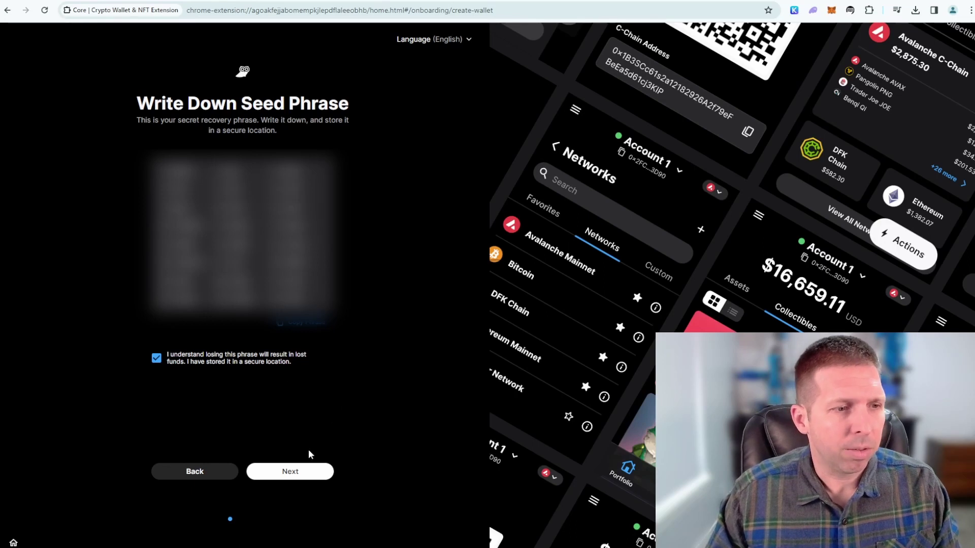
{"action": "left_click", "coordinate": [290, 472]}
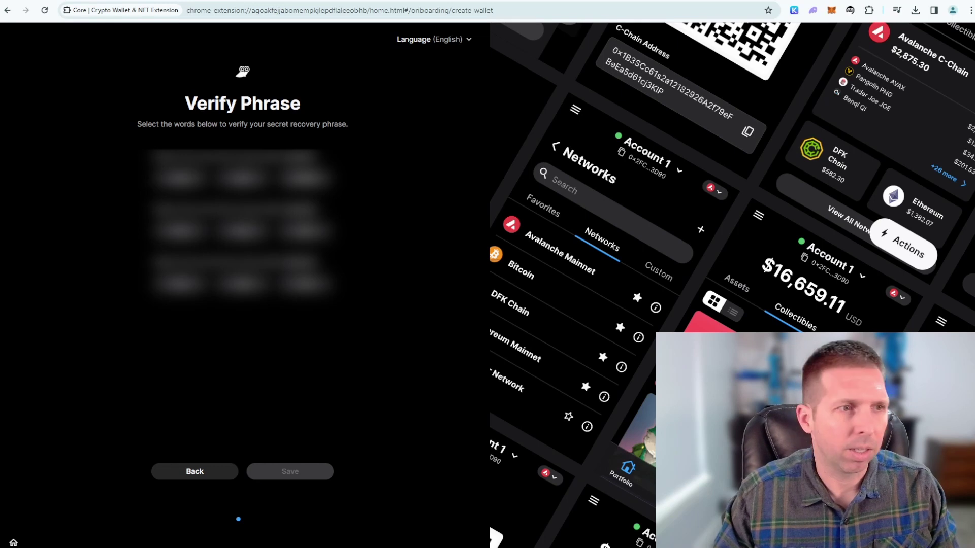
Step: Select the three requested seed words on Verify Phrase and save
{"action": "left_click", "coordinate": [305, 177]}
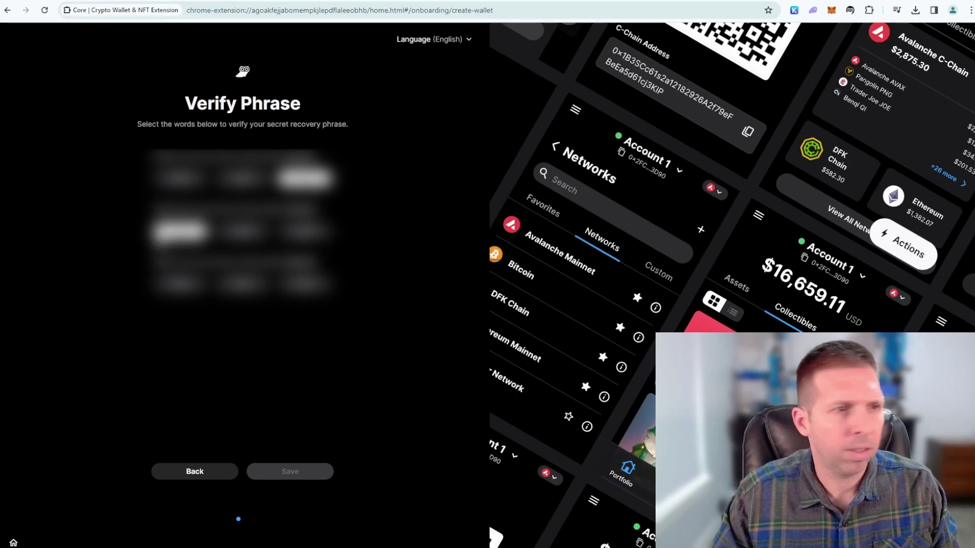
{"action": "left_click", "coordinate": [181, 231]}
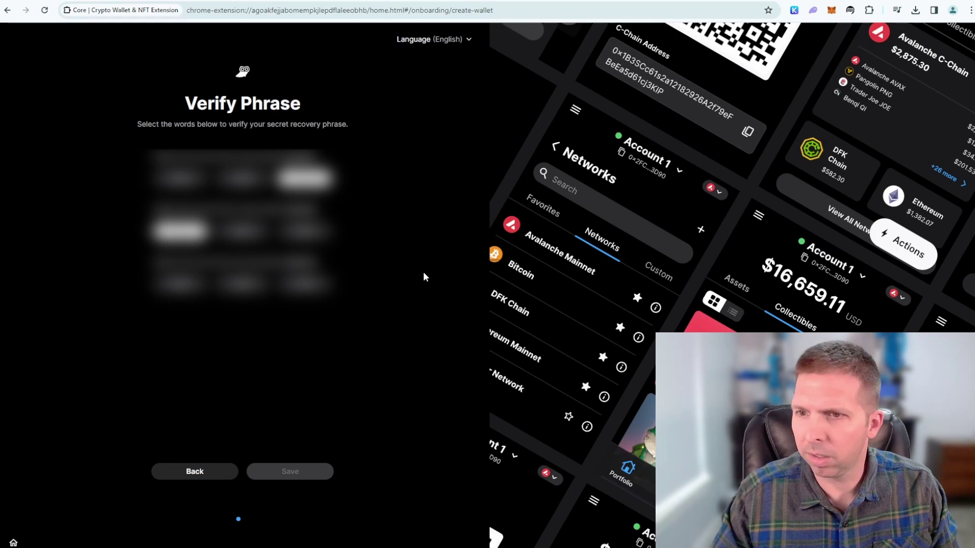
{"action": "left_click", "coordinate": [243, 284]}
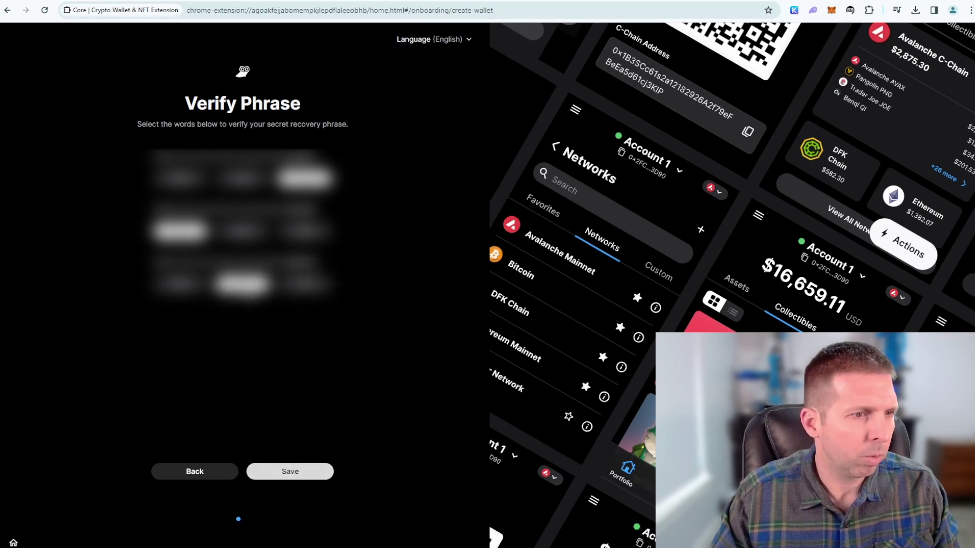
{"action": "left_click", "coordinate": [299, 472]}
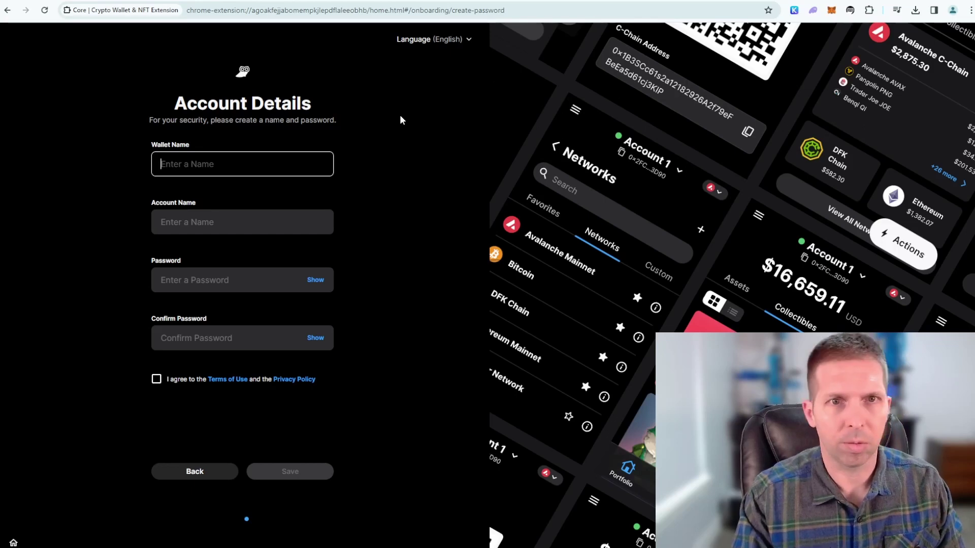
Step: Name the wallet CoreYoutube and the account CoreYoutube1
{"action": "type", "text": "C"}
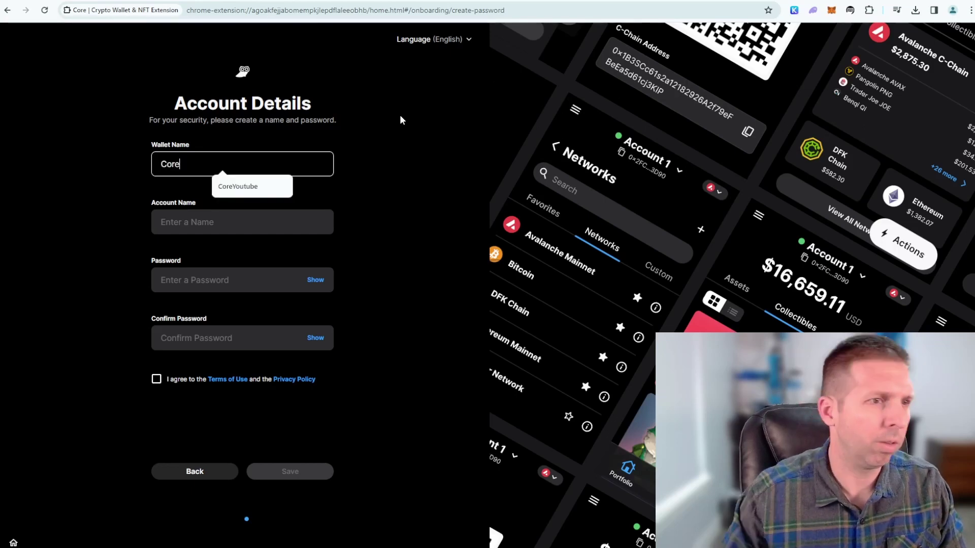
{"action": "type", "text": "ore"}
{"action": "left_click", "coordinate": [244, 192]}
{"action": "left_click", "coordinate": [223, 223]}
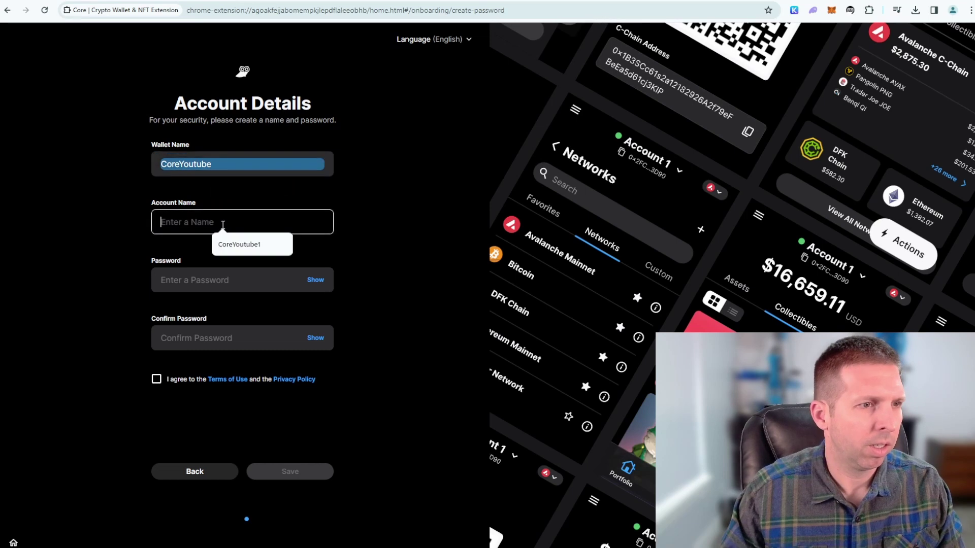
{"action": "type", "text": "Co"}
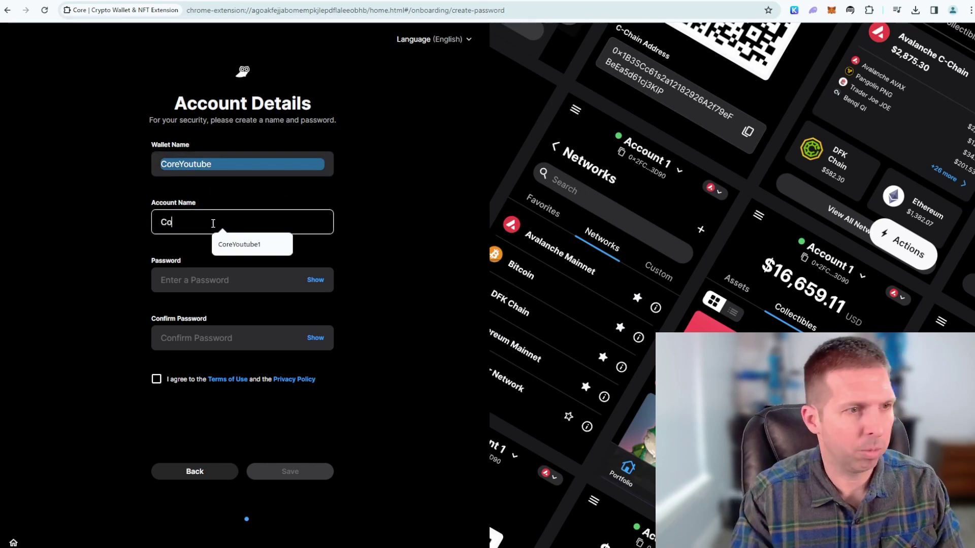
{"action": "type", "text": "reYou"}
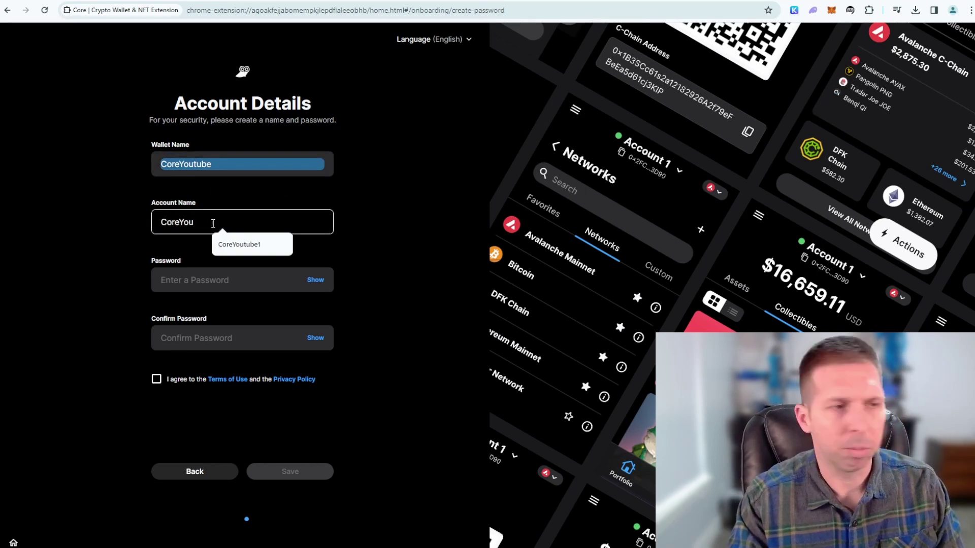
{"action": "type", "text": "tube"}
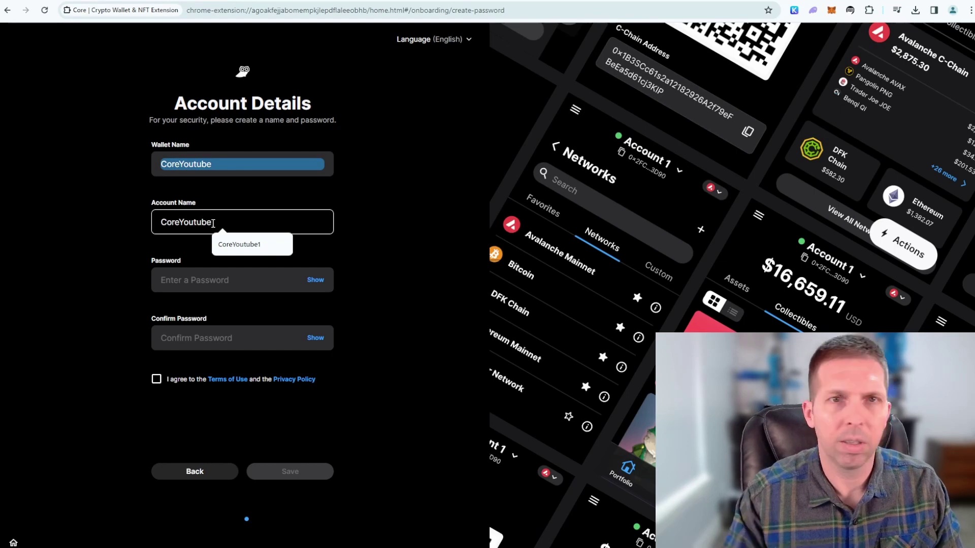
{"action": "type", "text": "1"}
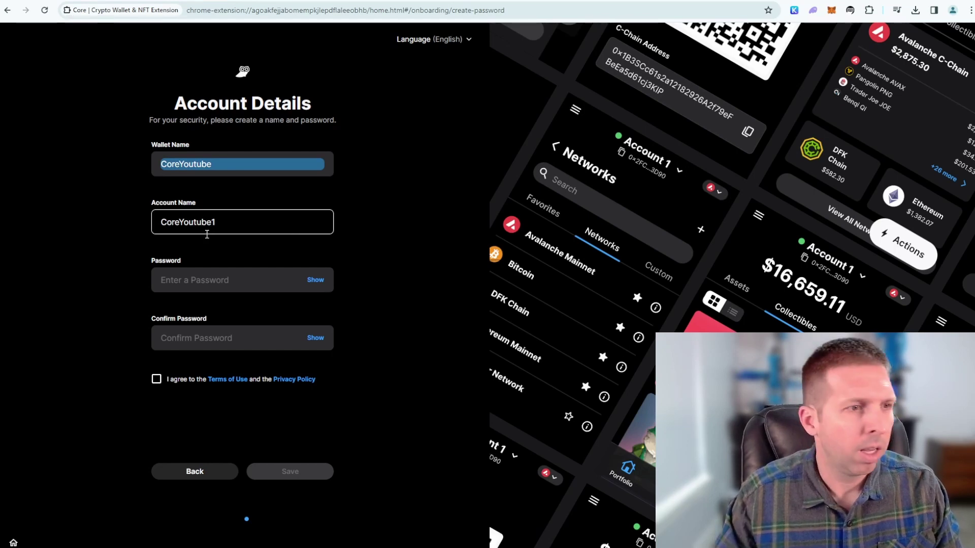
Step: Enter and confirm the wallet password, accept the terms, save, and agree to analytics
{"action": "left_click", "coordinate": [235, 281]}
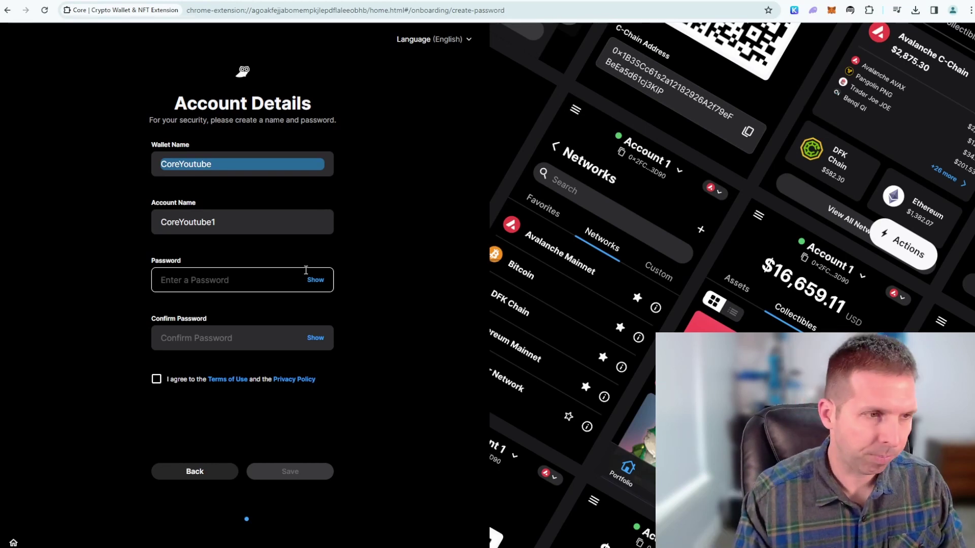
{"action": "type", "text": "*********"}
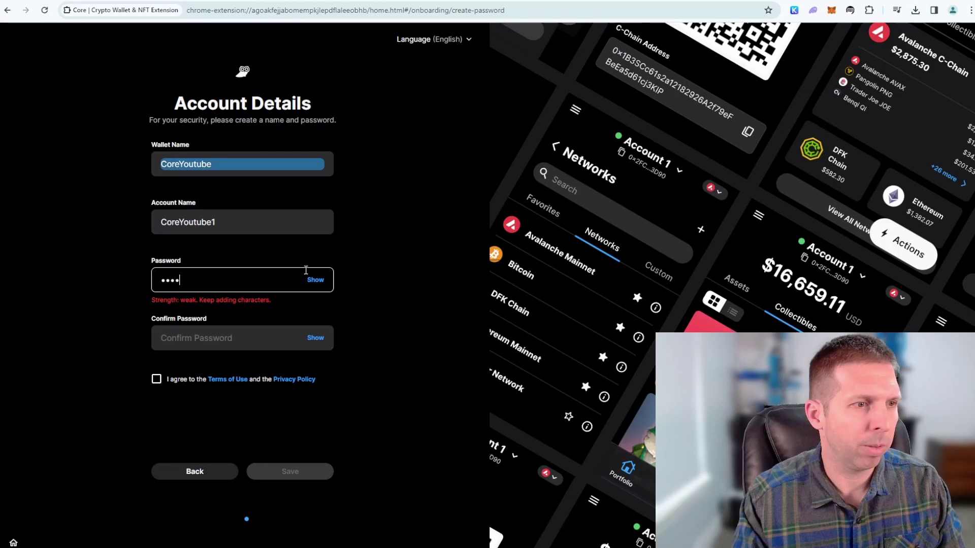
{"action": "type", "text": "*"}
{"action": "key", "text": "Tab"}
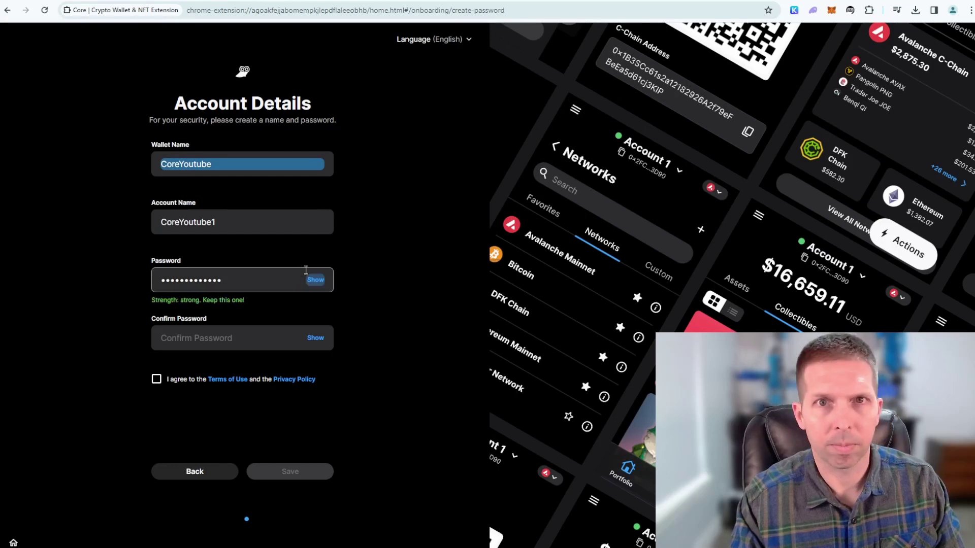
{"action": "key", "text": "Tab"}
{"action": "type", "text": "******"}
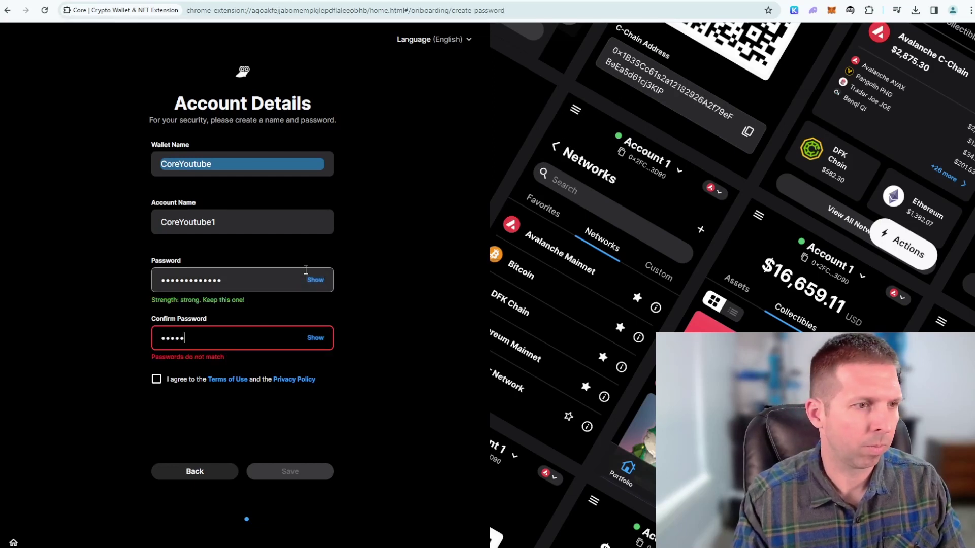
{"action": "type", "text": "*******"}
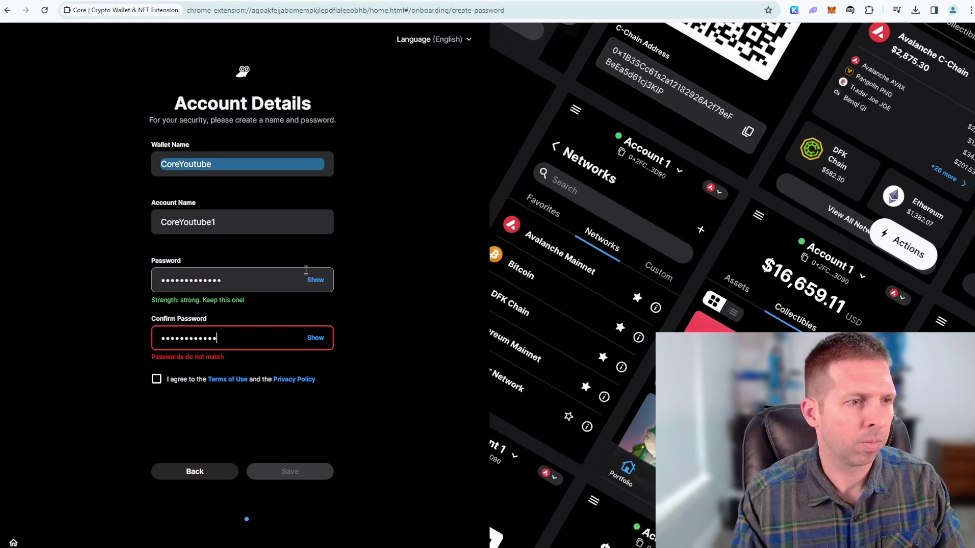
{"action": "left_click", "coordinate": [157, 380]}
{"action": "left_click", "coordinate": [309, 473]}
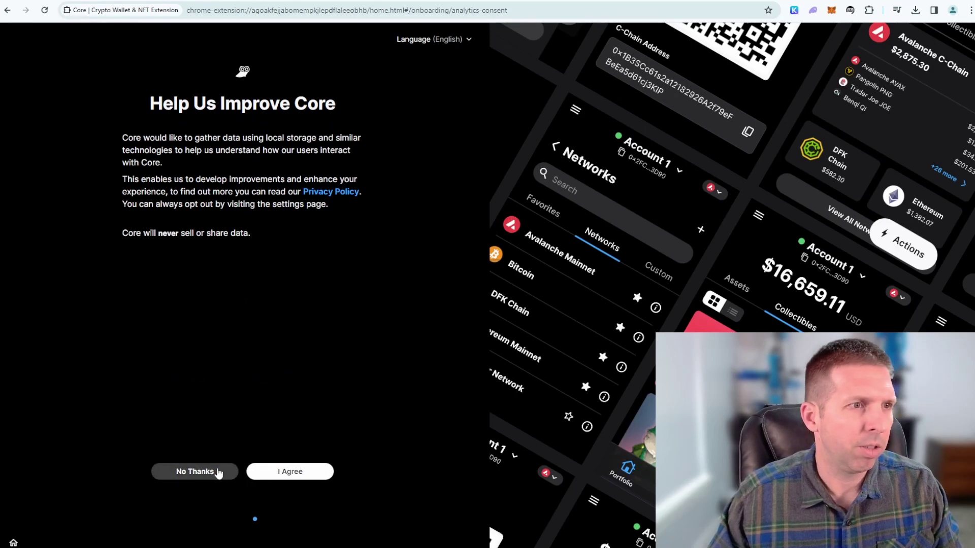
{"action": "left_click", "coordinate": [300, 474]}
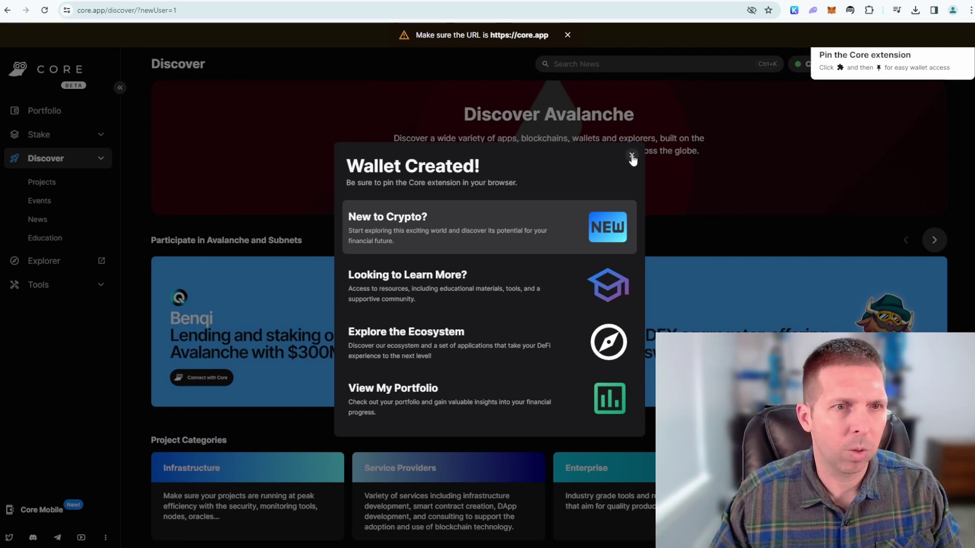
Step: Close the Wallet Created welcome, view the wallet popup, and open the X/P/C-chain article
{"action": "left_click", "coordinate": [631, 156]}
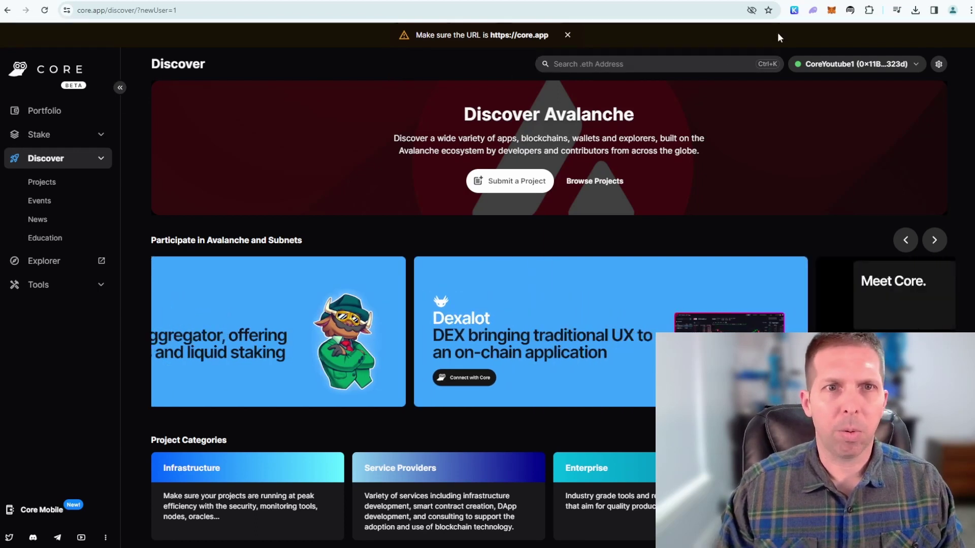
{"action": "left_click", "coordinate": [850, 12]}
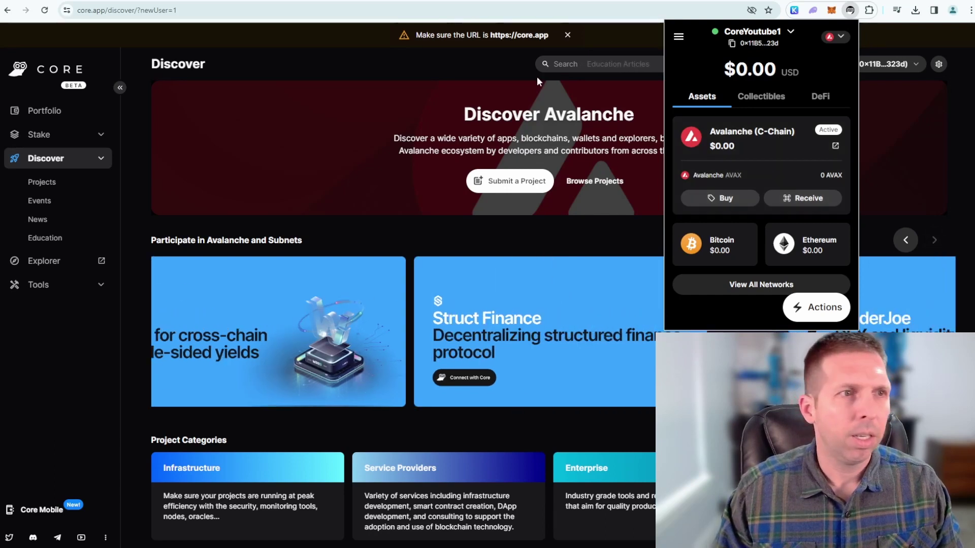
{"action": "left_click", "coordinate": [779, 141]}
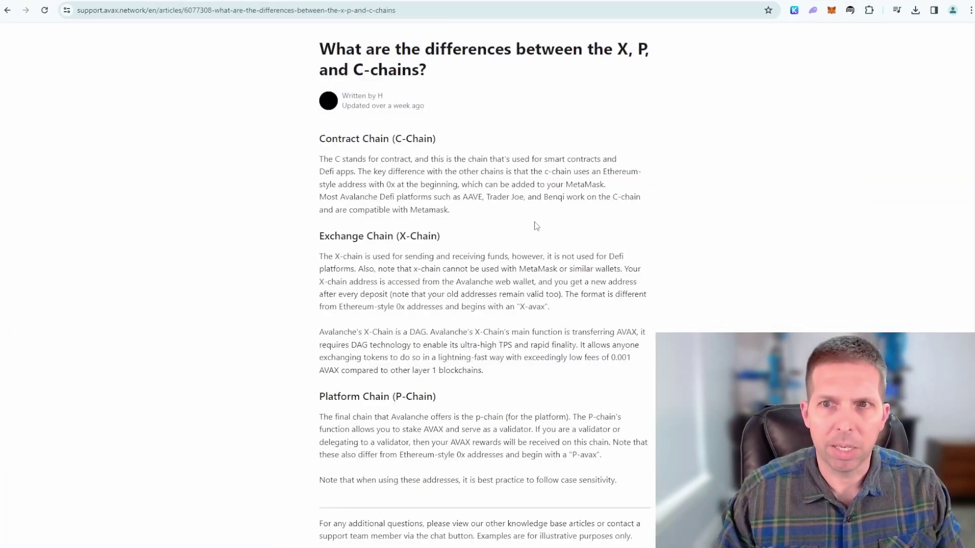
Step: Scroll through the Avalanche Support article on X, P and C-chain differences
{"action": "scroll", "coordinate": [478, 218], "scroll_direction": "down", "scroll_amount": 1}
{"action": "scroll", "coordinate": [490, 215], "scroll_direction": "up", "scroll_amount": 1}
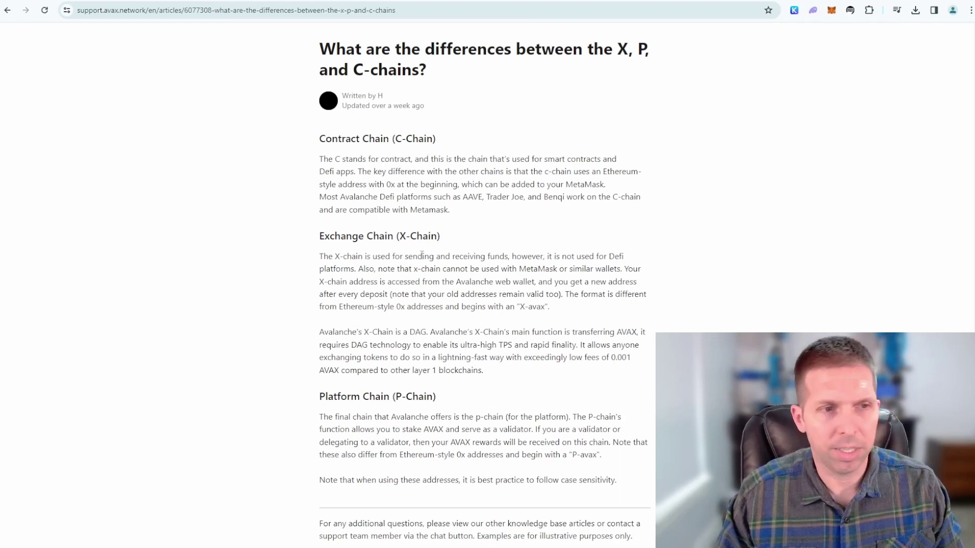
{"action": "scroll", "coordinate": [422, 255], "scroll_direction": "down", "scroll_amount": 1}
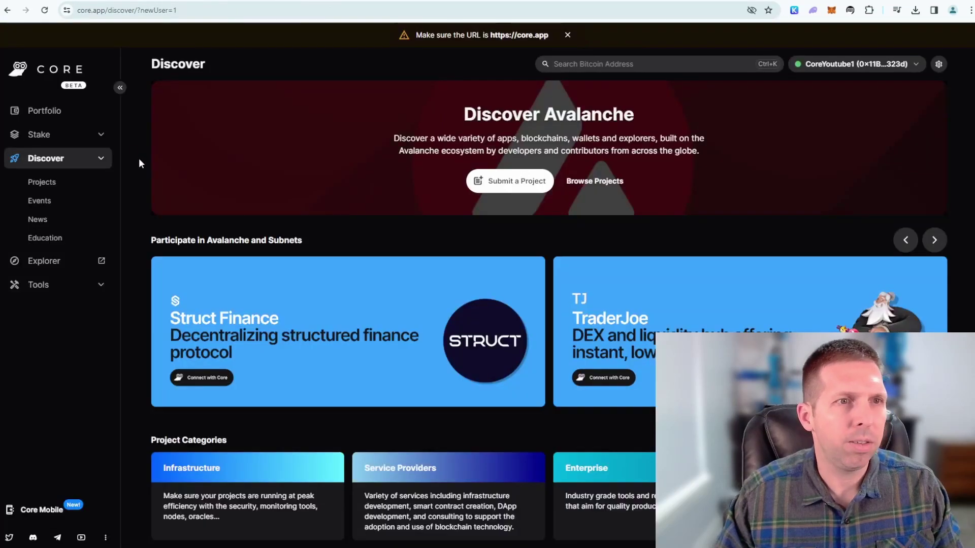
Step: Preview a Cross-Chain Transfer with X-Chain destination, then return to the Stake overview
{"action": "left_click", "coordinate": [102, 134]}
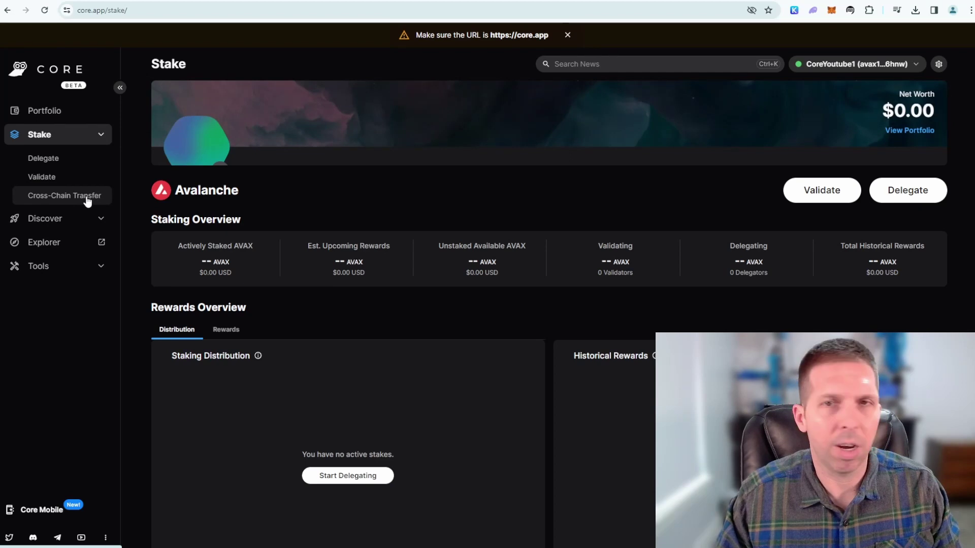
{"action": "left_click", "coordinate": [87, 200]}
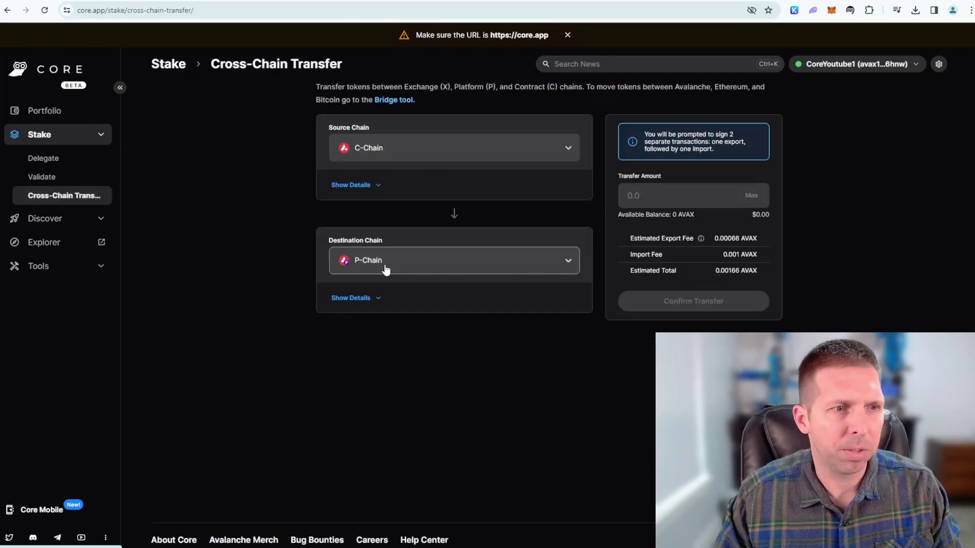
{"action": "left_click", "coordinate": [553, 258]}
{"action": "left_click", "coordinate": [407, 314]}
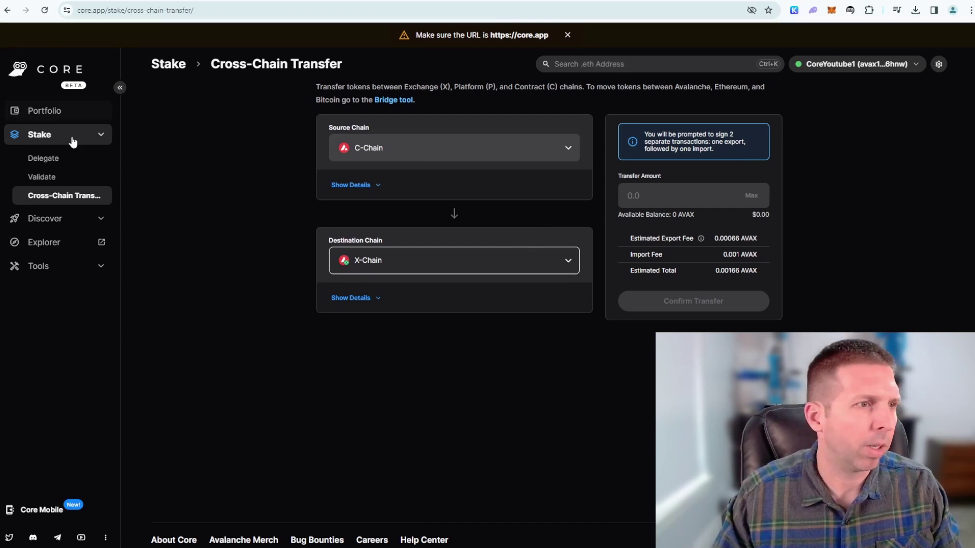
{"action": "left_click", "coordinate": [100, 136]}
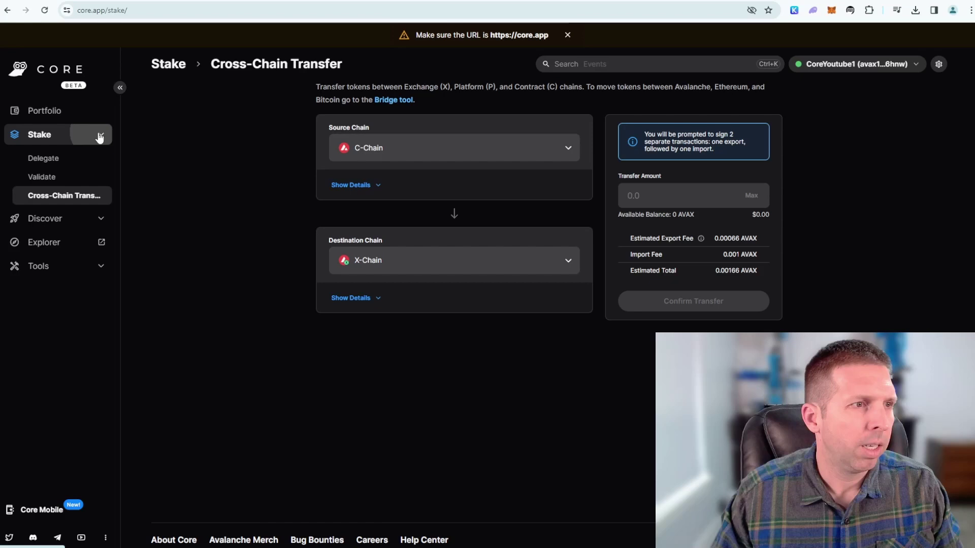
Step: Open the Core popup and browse the account list and Security & Privacy settings
{"action": "left_click", "coordinate": [850, 10]}
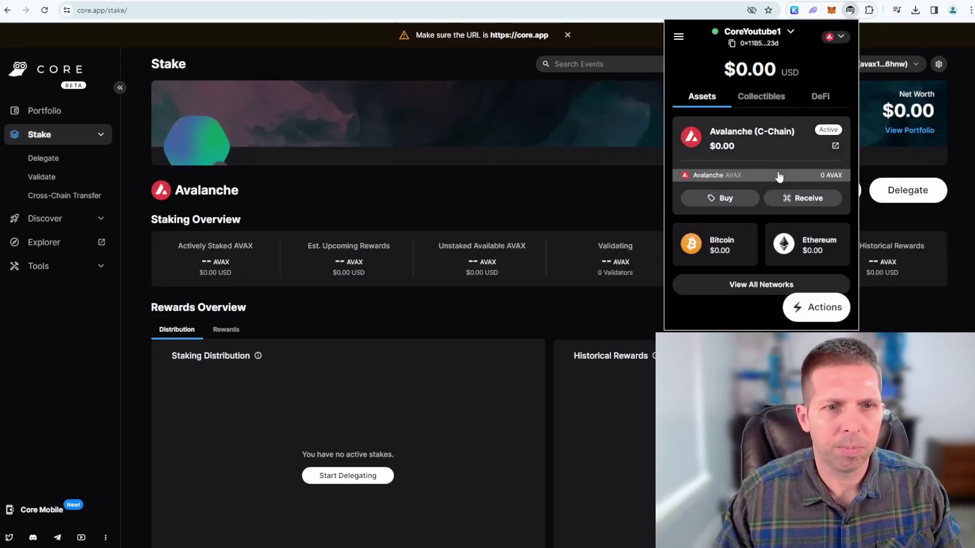
{"action": "left_click", "coordinate": [788, 30]}
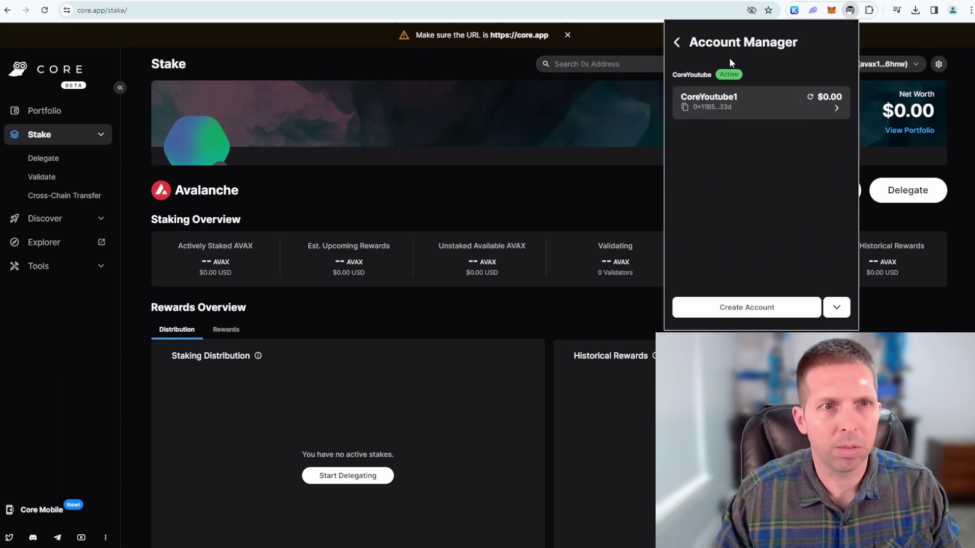
{"action": "left_click", "coordinate": [681, 43]}
{"action": "left_click", "coordinate": [681, 41]}
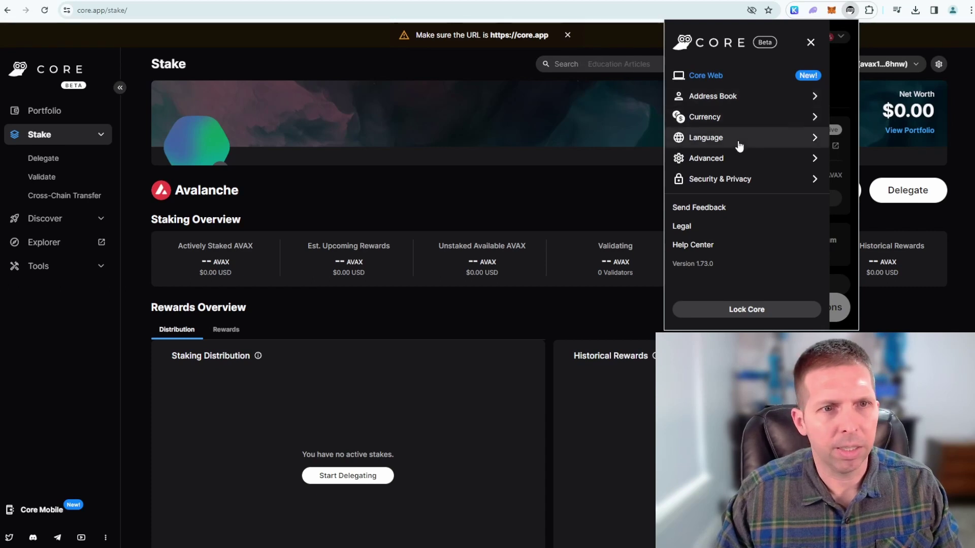
{"action": "left_click", "coordinate": [772, 180]}
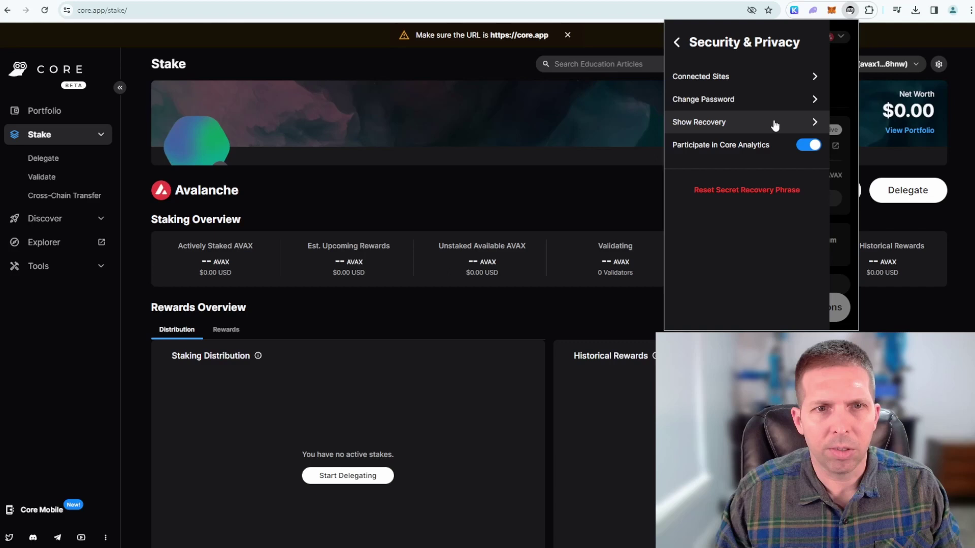
{"action": "left_click", "coordinate": [676, 42]}
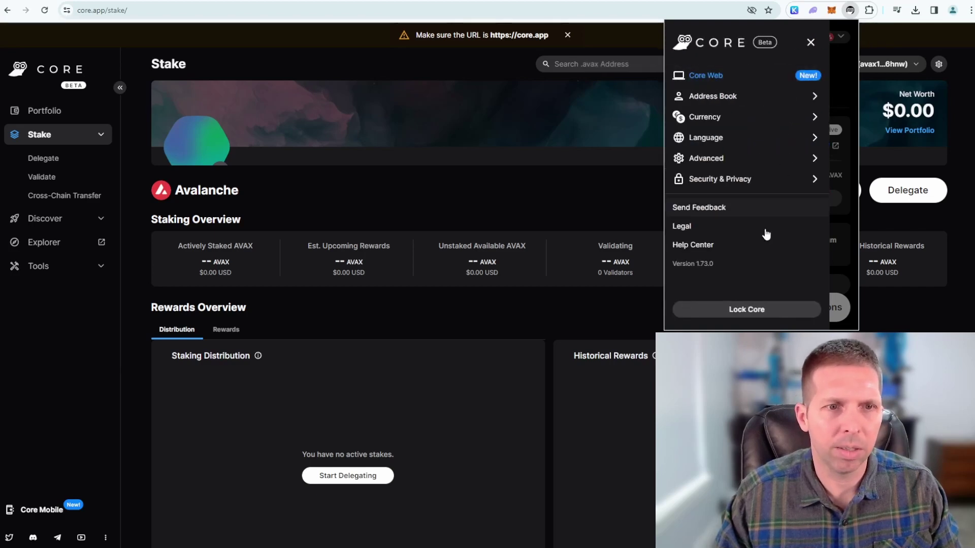
{"action": "left_click", "coordinate": [811, 42]}
Step: Check the network list, Collectibles and DeFi tabs, then copy the wallet address
{"action": "left_click", "coordinate": [834, 37]}
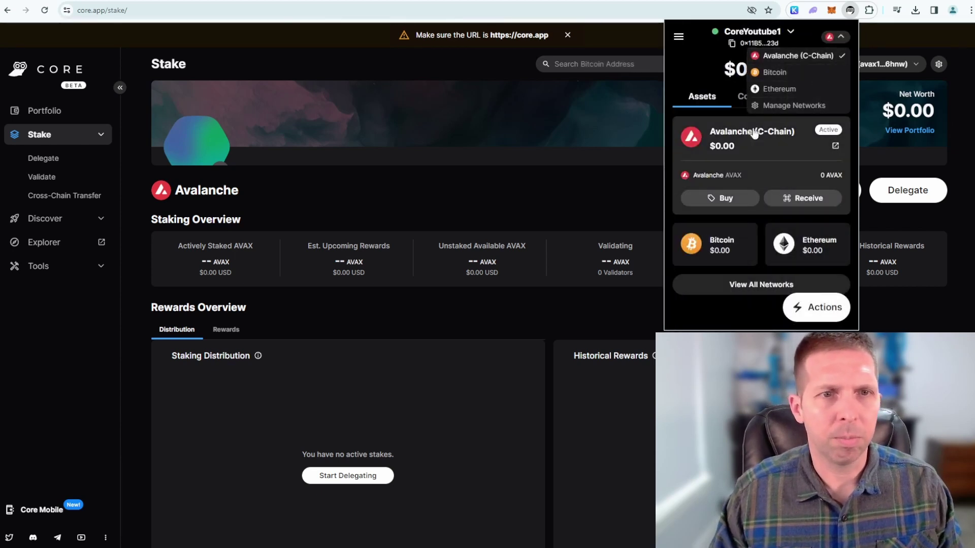
{"action": "left_click", "coordinate": [726, 81]}
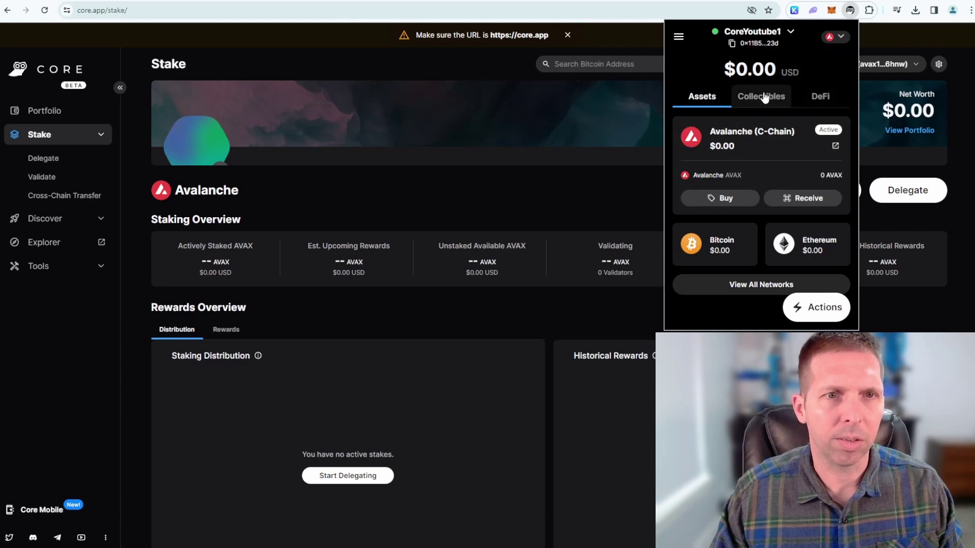
{"action": "left_click", "coordinate": [764, 96]}
{"action": "left_click", "coordinate": [823, 96]}
{"action": "left_click", "coordinate": [769, 97]}
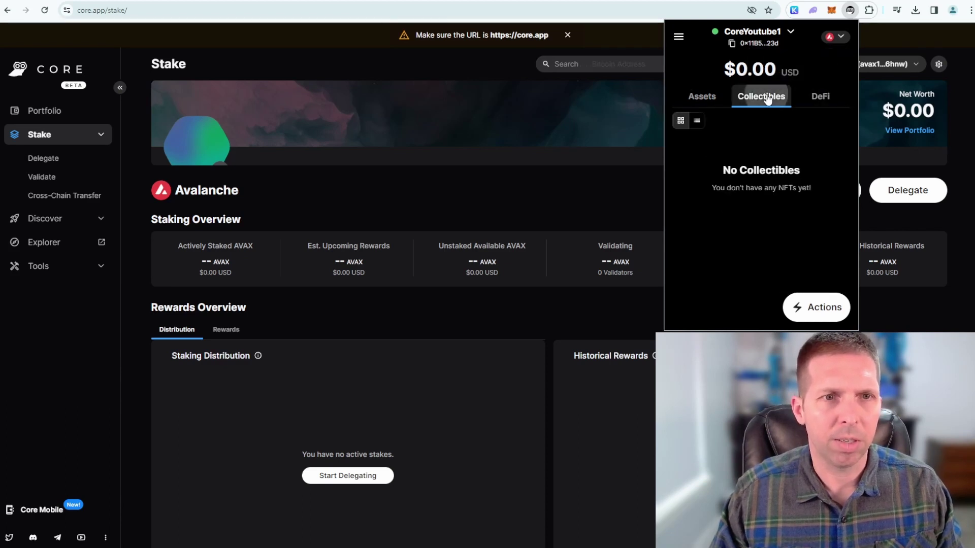
{"action": "left_click", "coordinate": [710, 100]}
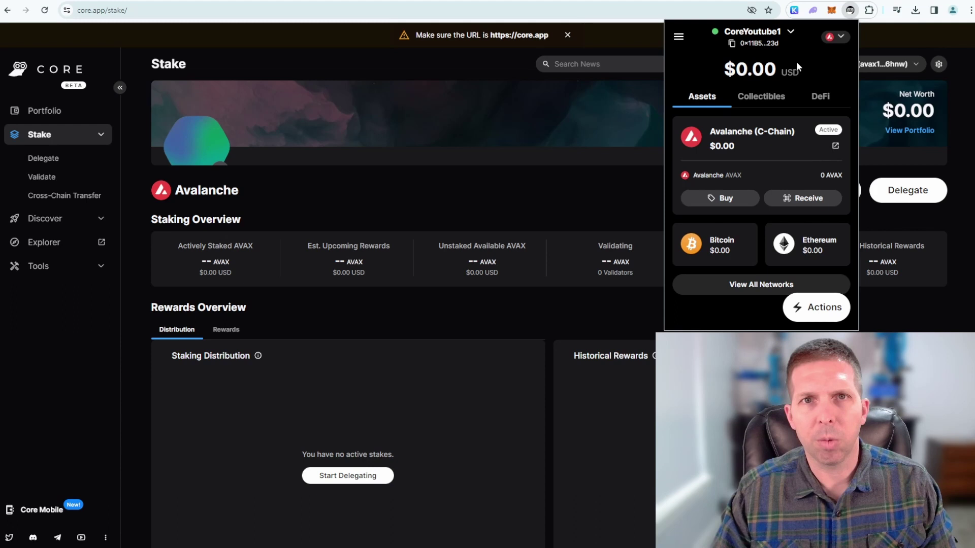
{"action": "left_click", "coordinate": [732, 44]}
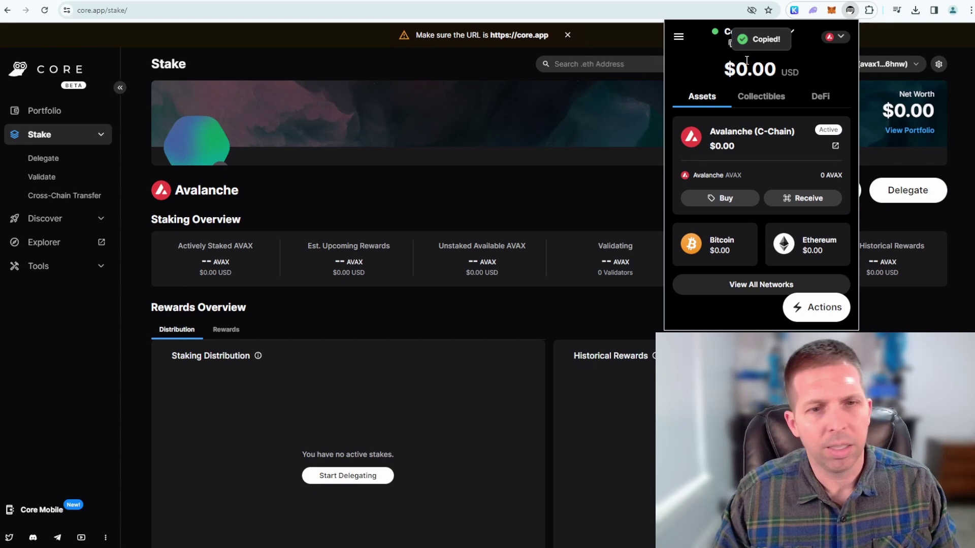